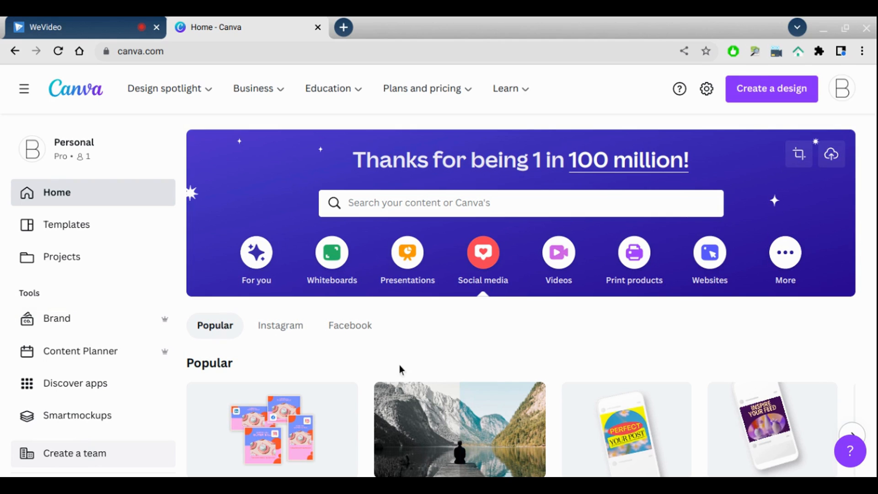
# Step: Create a new blank Social Media design, finding the format by searching the design types for "social m"
pyautogui.click(766, 105)
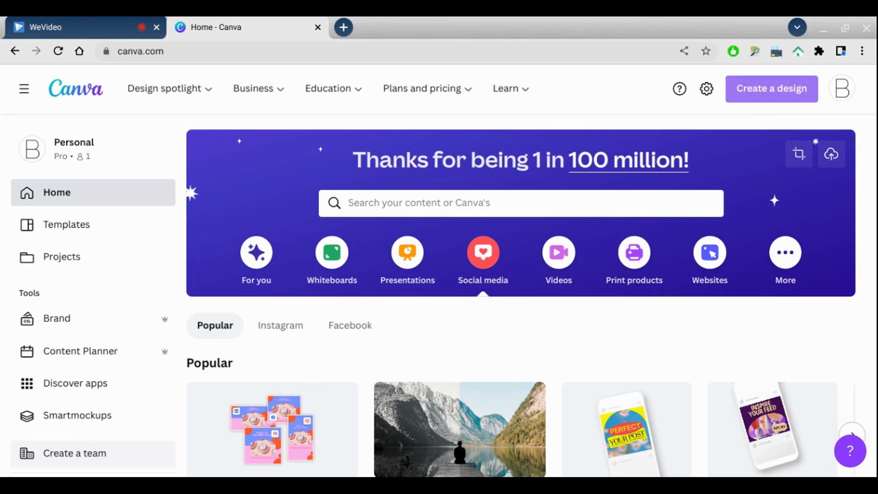
pyautogui.click(766, 106)
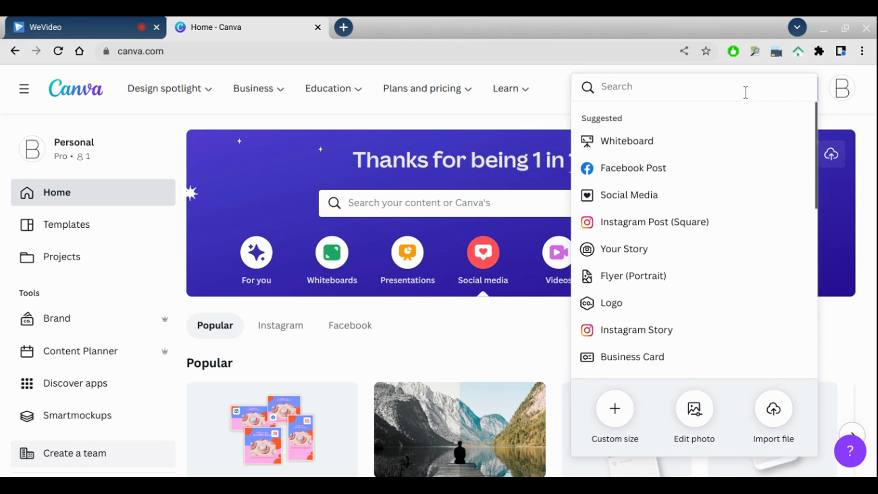
pyautogui.write('social')
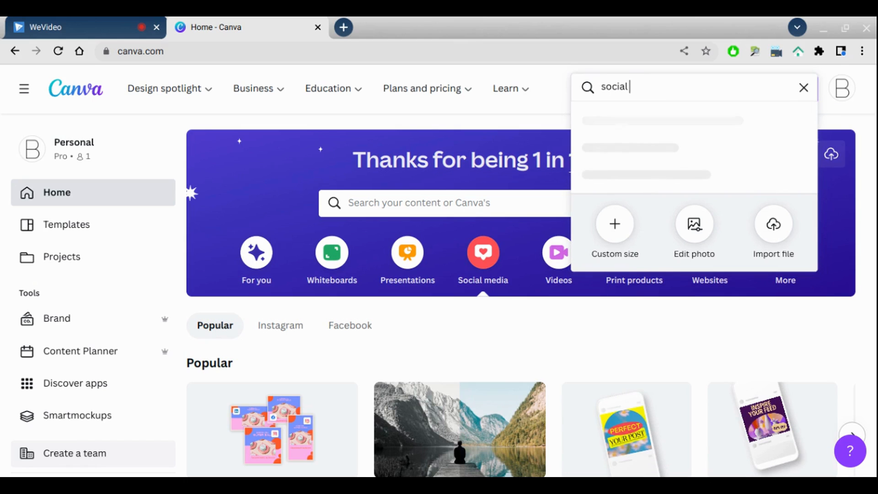
pyautogui.write(' me')
pyautogui.press('BackSpace')
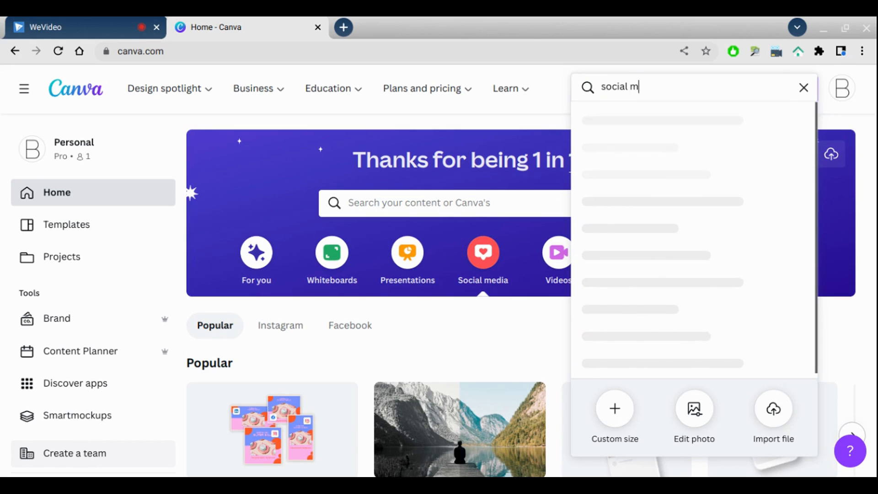
pyautogui.click(720, 132)
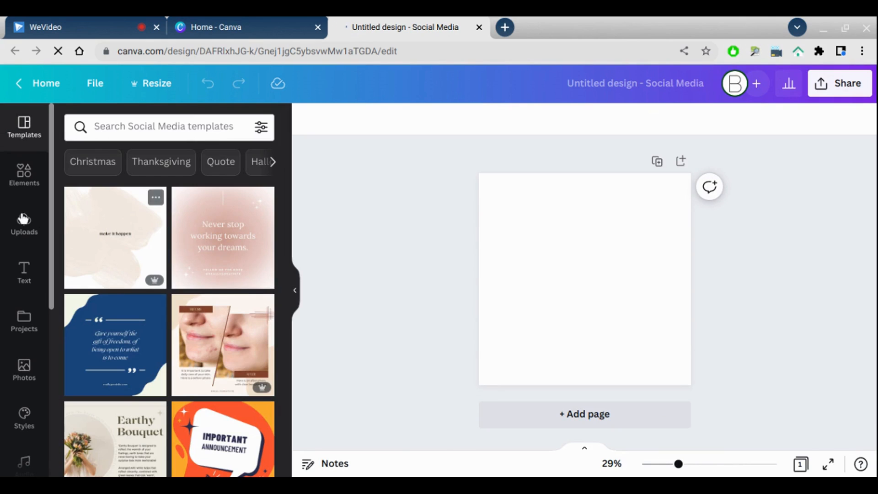
# Step: Add a text box to the blank page and increase its font size to 52
pyautogui.click(27, 298)
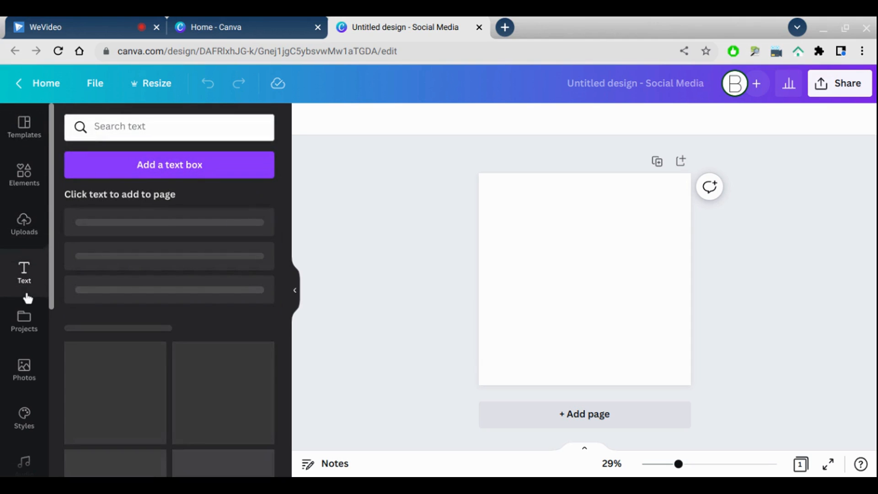
pyautogui.click(215, 179)
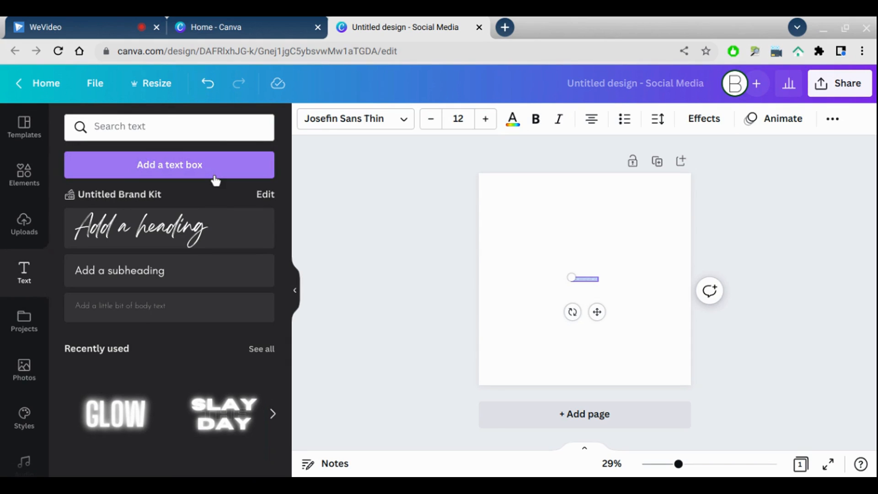
pyautogui.click(484, 126)
pyautogui.click(484, 128)
pyautogui.click(485, 120)
pyautogui.click(485, 120)
pyautogui.click(484, 120)
pyautogui.click(485, 120)
pyautogui.click(483, 126)
pyautogui.click(483, 126)
pyautogui.click(483, 126)
pyautogui.click(483, 126)
pyautogui.click(483, 126)
pyautogui.click(483, 126)
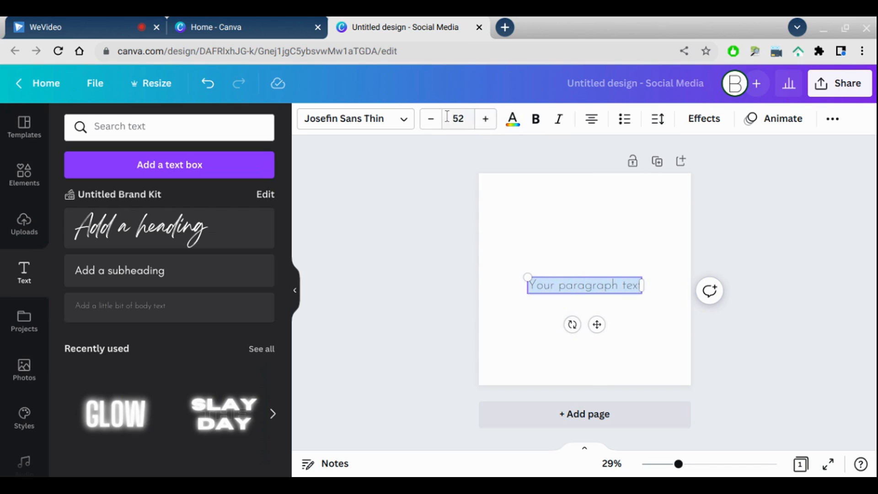
# Step: Change the text box's font to Glacial Indifference from the brand kit fonts
pyautogui.click(404, 126)
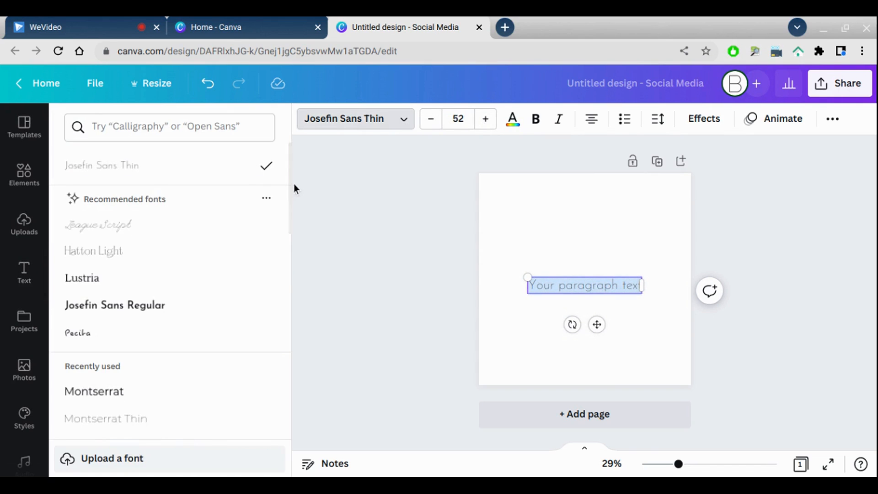
pyautogui.scroll(-2, 289, 202)
pyautogui.moveTo(289, 201); pyautogui.dragTo(295, 273)
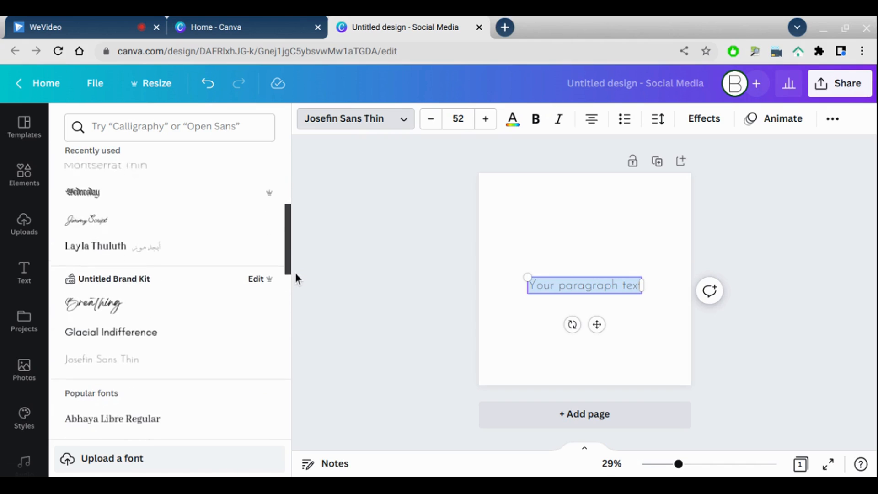
pyautogui.click(175, 319)
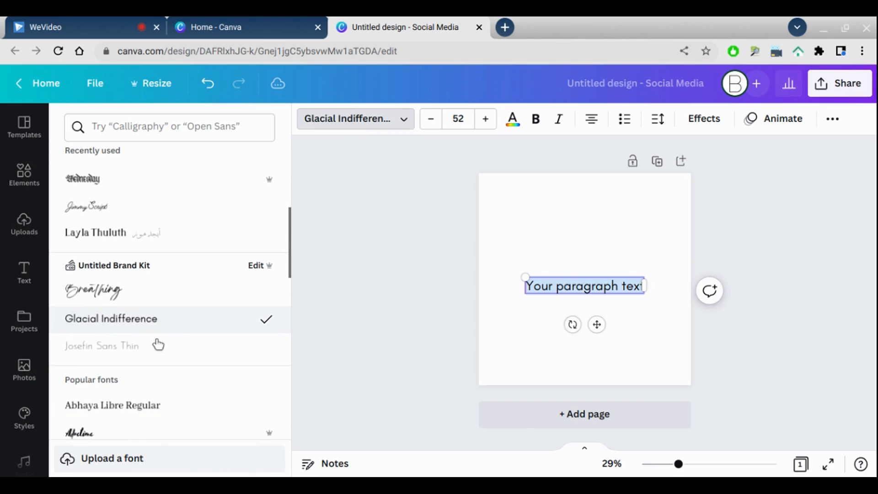
pyautogui.press('Escape')
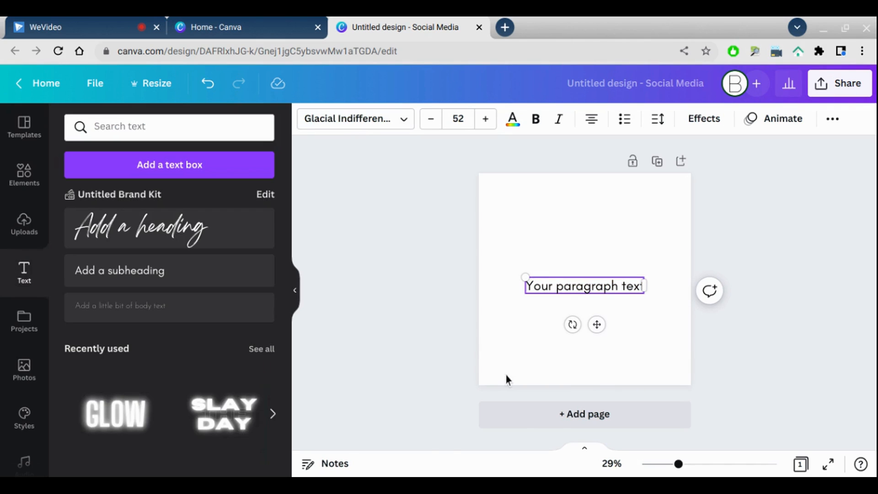
# Step: Move the text box slightly up to the page's centre and replace its placeholder with "You don't want to miss this!"
pyautogui.moveTo(598, 347); pyautogui.dragTo(599, 338)
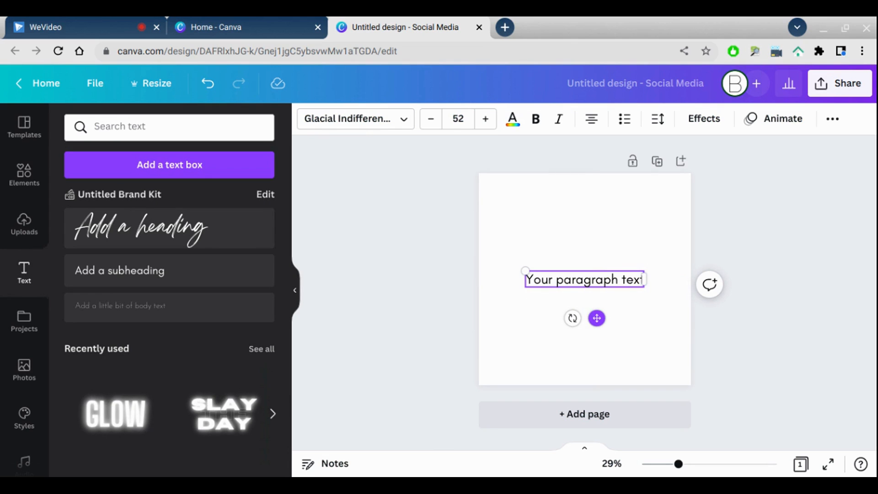
pyautogui.doubleClick(587, 300)
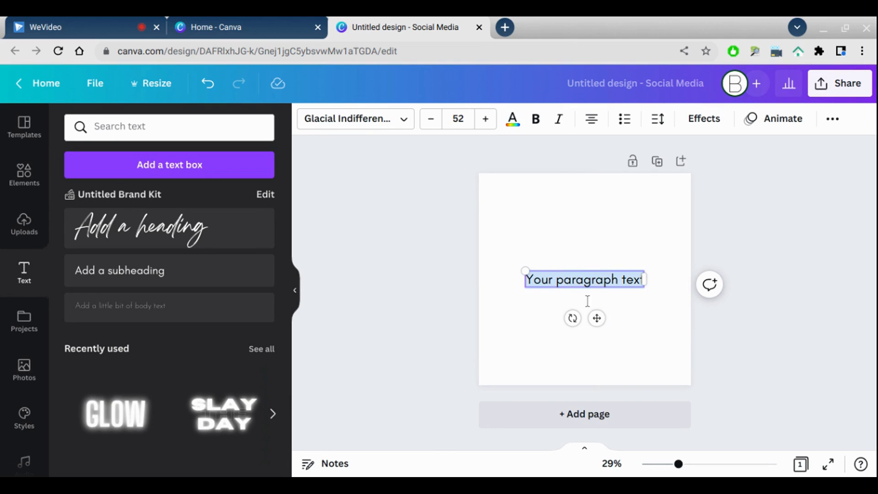
pyautogui.write('Y')
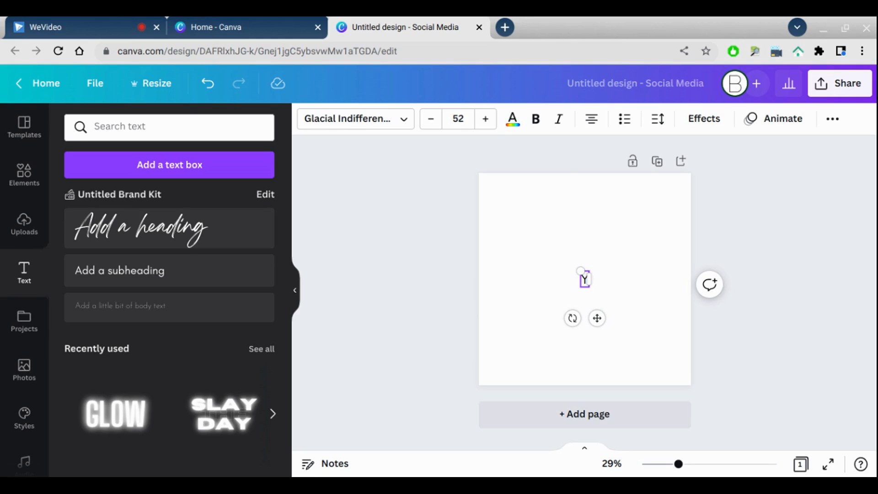
pyautogui.write("ou don't want to miss this!")
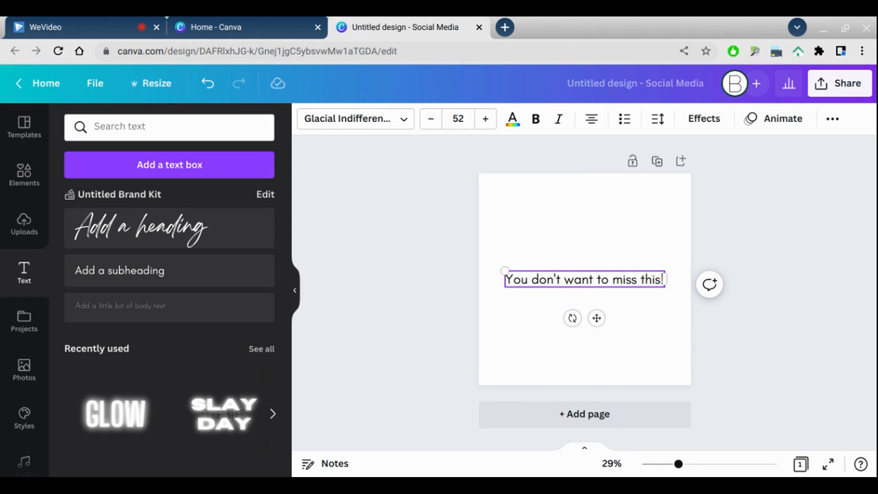
pyautogui.click(548, 394)
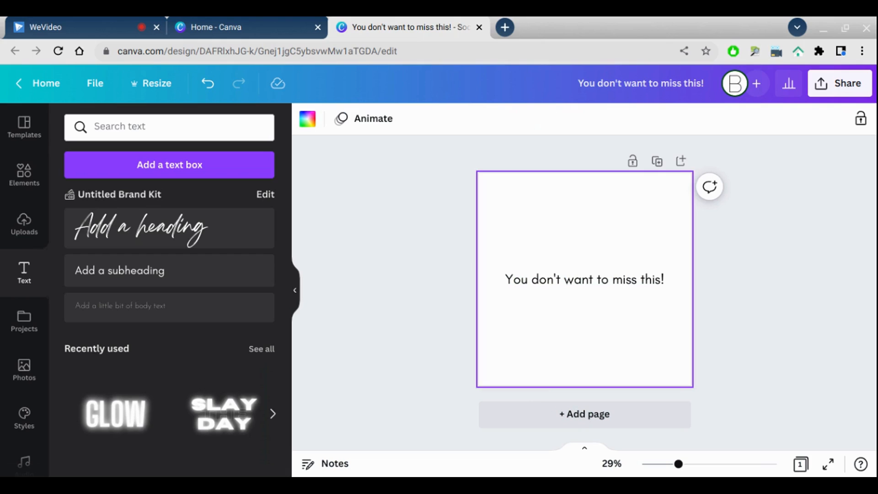
# Step: Select the "You don't want to miss this!" text and open its text animation options
pyautogui.click(534, 302)
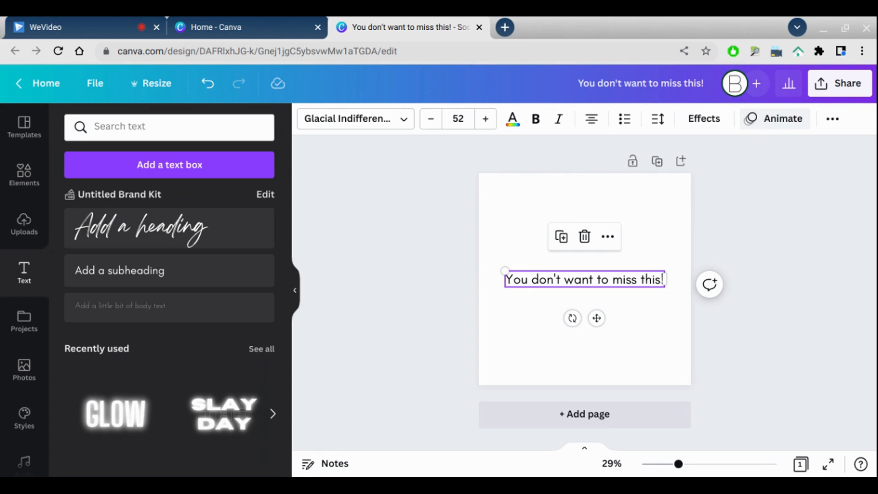
pyautogui.click(763, 126)
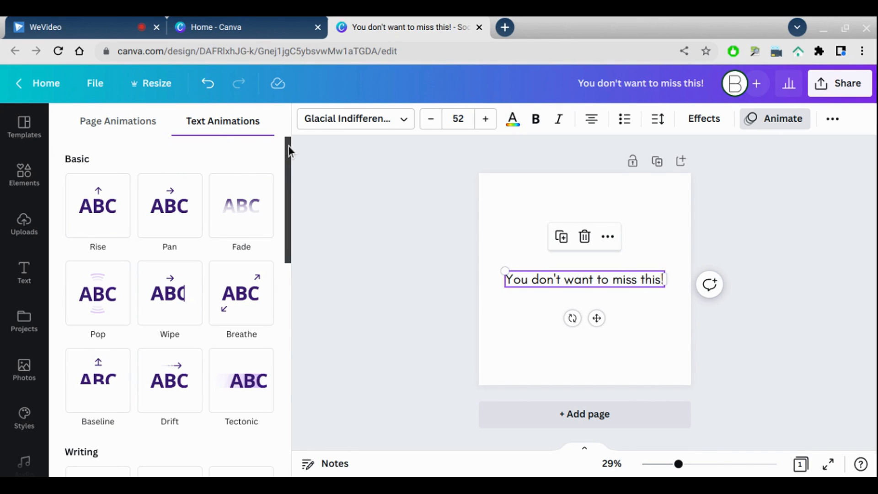
pyautogui.moveTo(289, 151); pyautogui.dragTo(351, 122)
pyautogui.moveTo(283, 169)
pyautogui.mouseDown()
pyautogui.moveTo(282, 200)
pyautogui.moveTo(284, 175)
pyautogui.mouseUp()
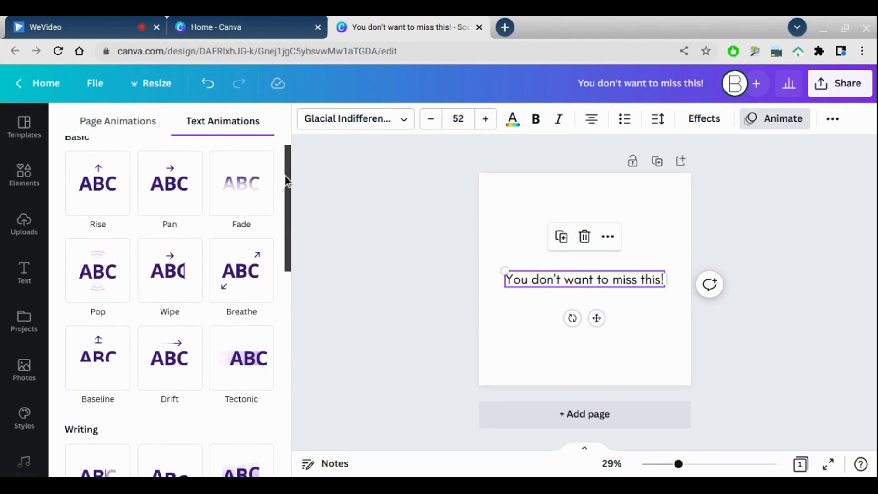
# Step: Try the Pan, Rise and Fade animations on the text and look through the Fade settings
pyautogui.click(170, 215)
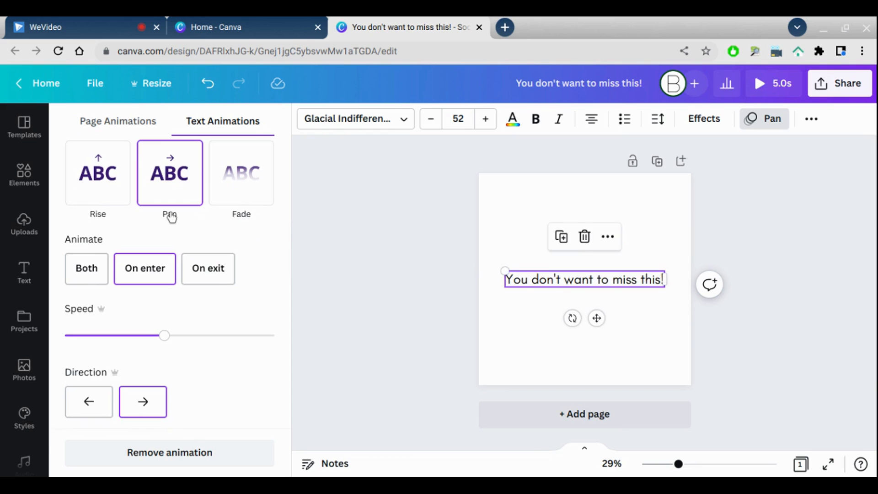
pyautogui.click(75, 196)
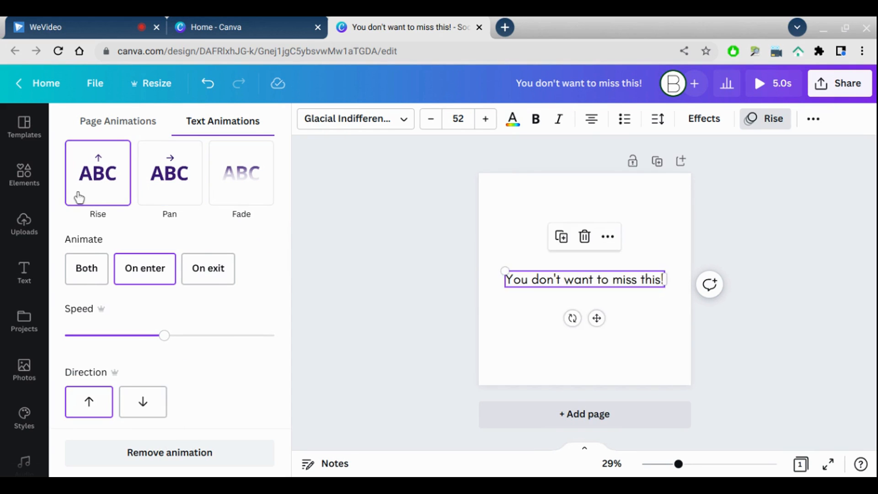
pyautogui.click(241, 196)
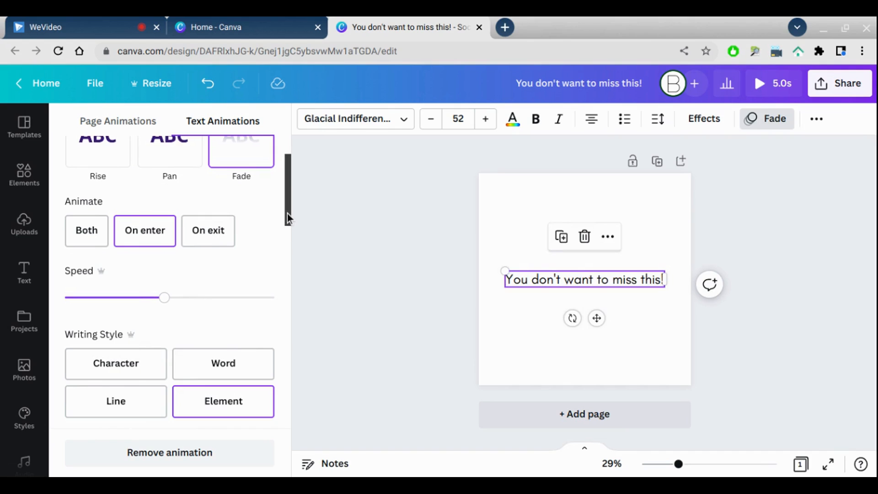
pyautogui.moveTo(287, 212); pyautogui.dragTo(295, 185)
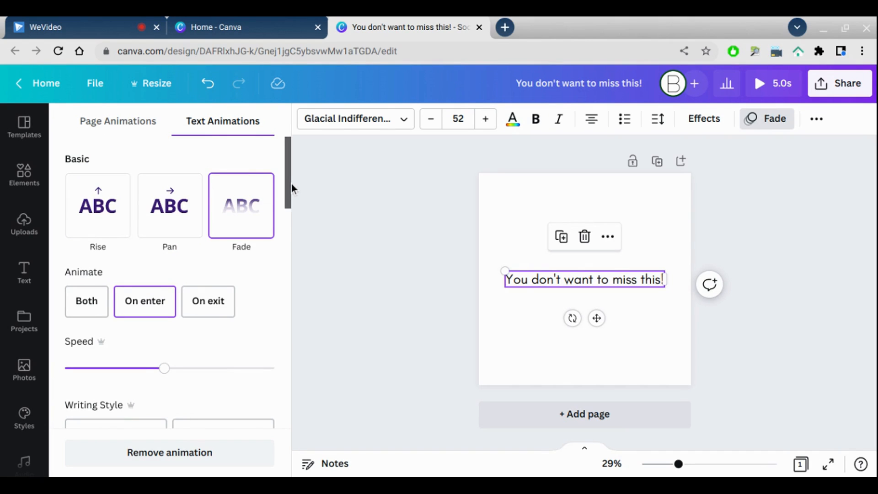
pyautogui.scroll(-1, 292, 196)
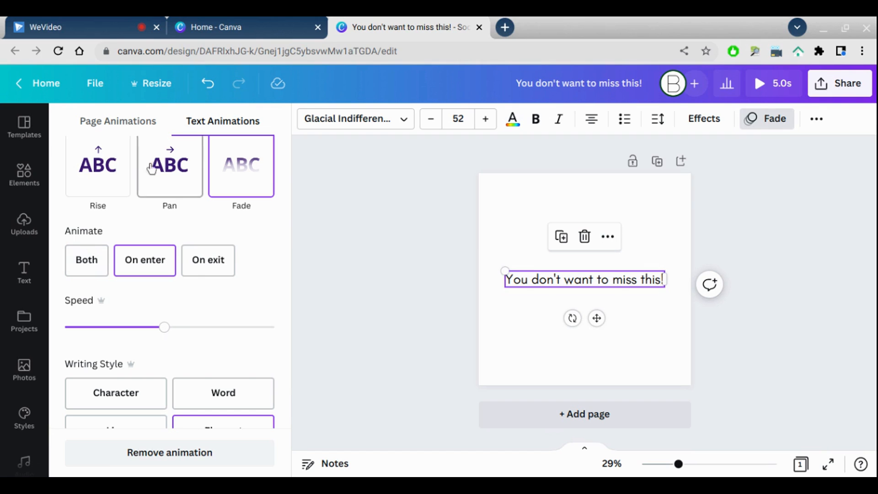
# Step: Try the Rise animation on the text with the Both, On enter and On exit timings
pyautogui.click(105, 182)
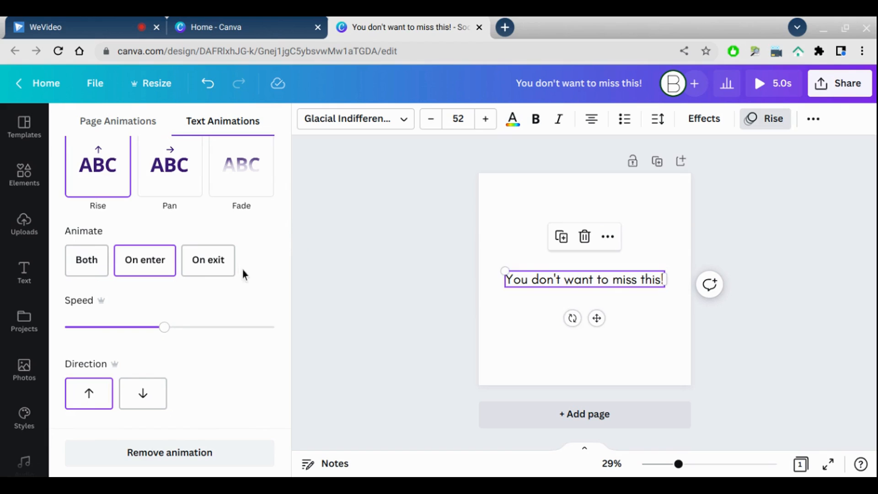
pyautogui.click(80, 288)
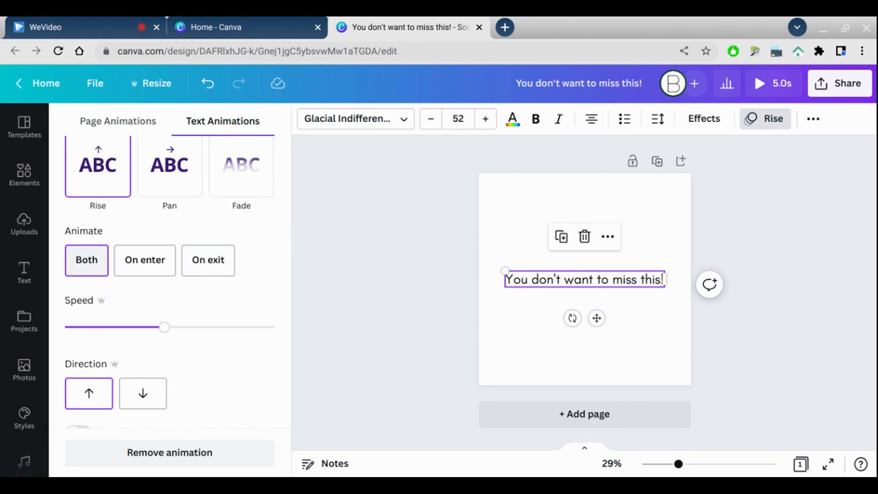
pyautogui.click(136, 286)
pyautogui.click(210, 286)
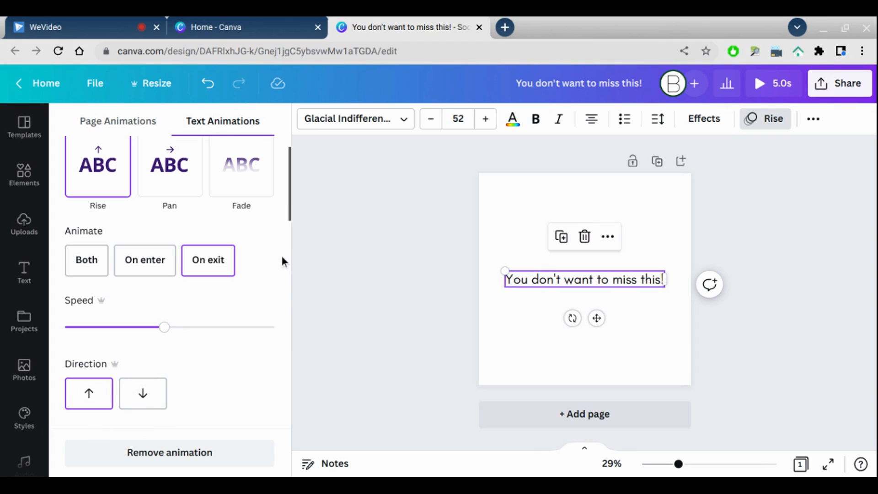
# Step: Apply the Pop animation to the text, then play the design preview and close it
pyautogui.moveTo(290, 196); pyautogui.dragTo(294, 259)
pyautogui.click(83, 256)
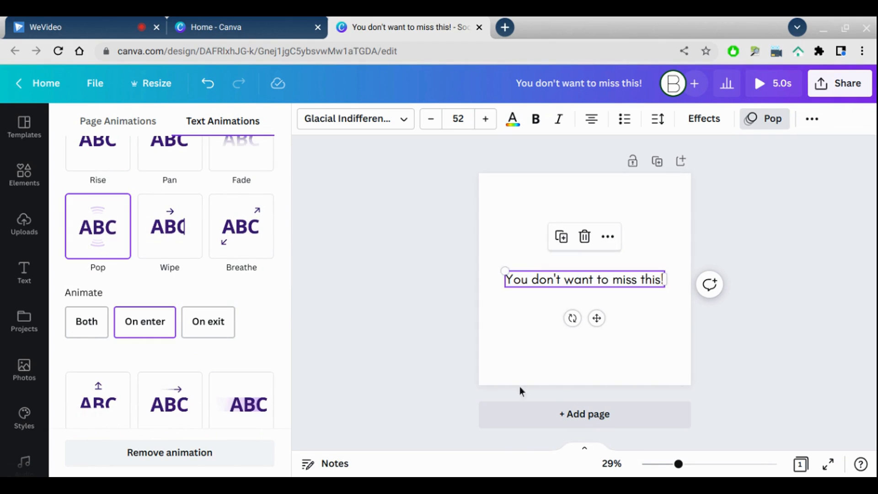
pyautogui.click(550, 393)
pyautogui.click(549, 391)
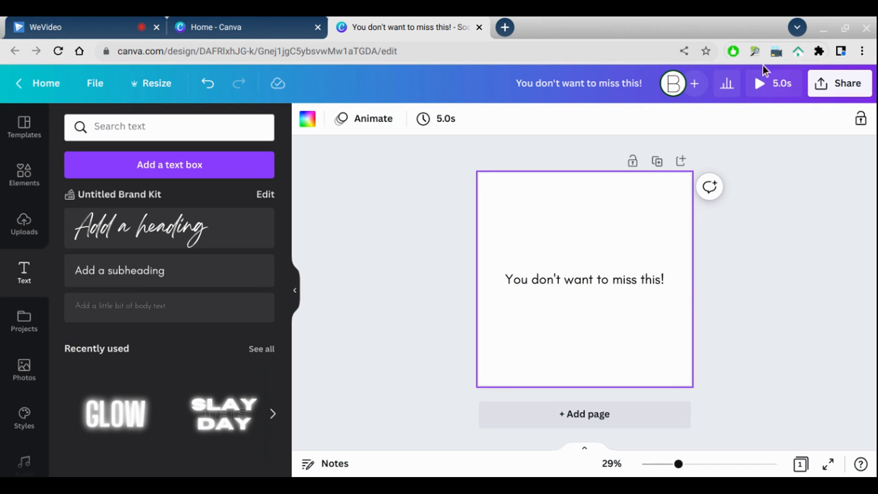
pyautogui.click(763, 84)
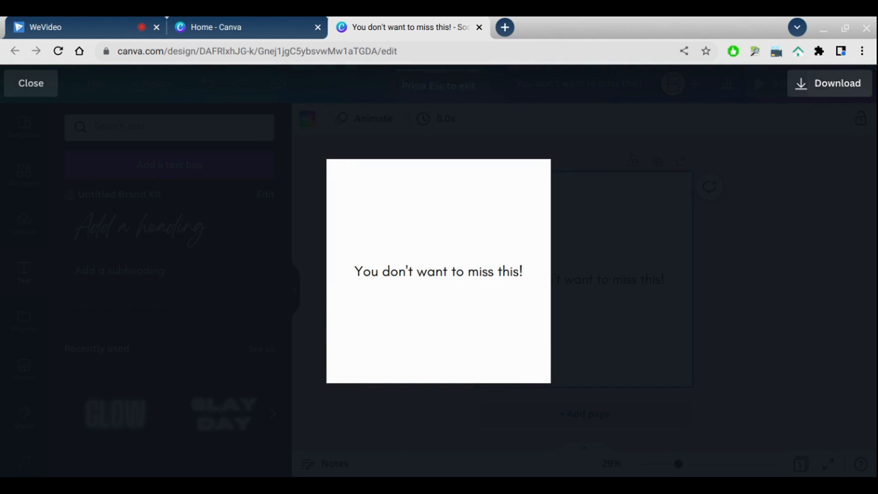
pyautogui.press('Escape')
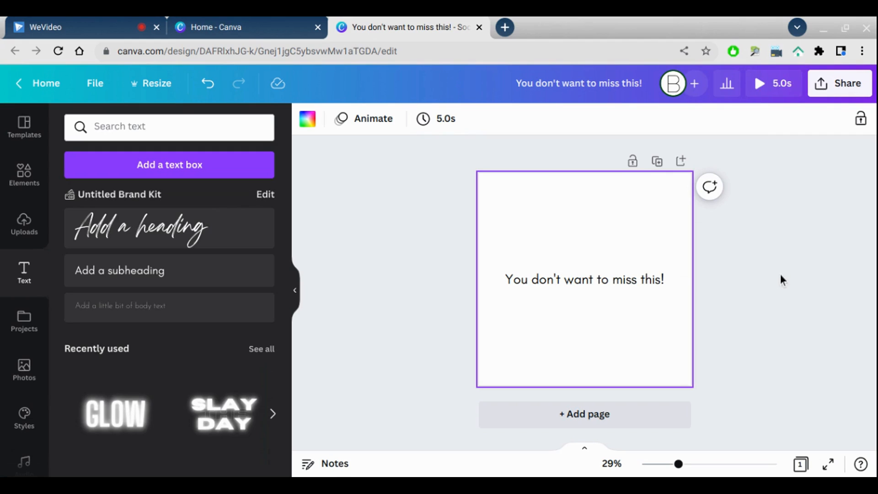
# Step: Download the animated design with MP4 Video as the file type
pyautogui.click(863, 100)
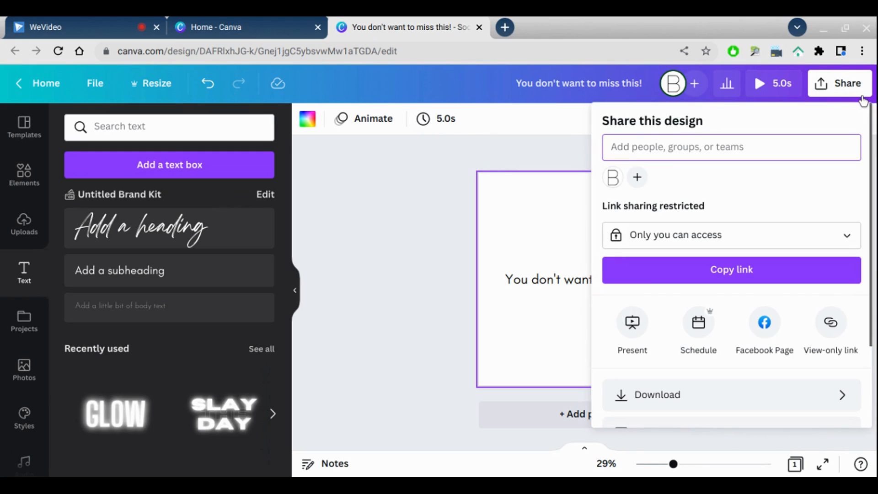
pyautogui.click(872, 127)
pyautogui.click(853, 77)
pyautogui.scroll(-3, 870, 144)
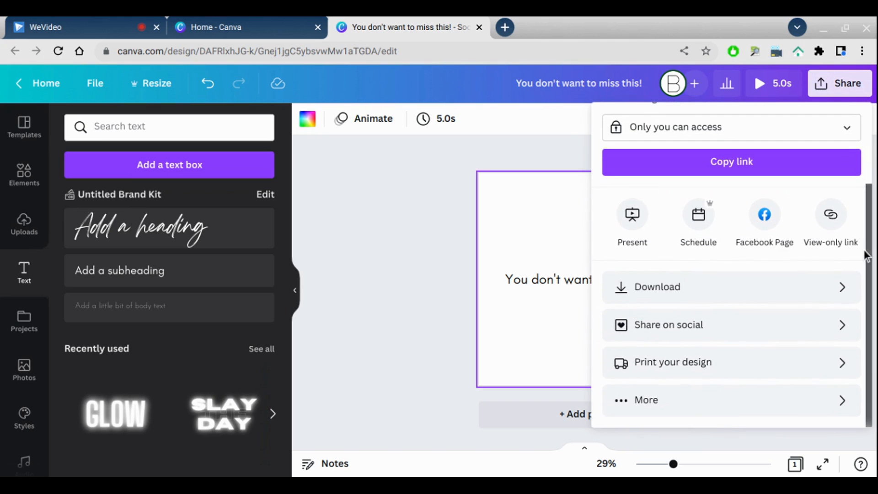
pyautogui.click(809, 302)
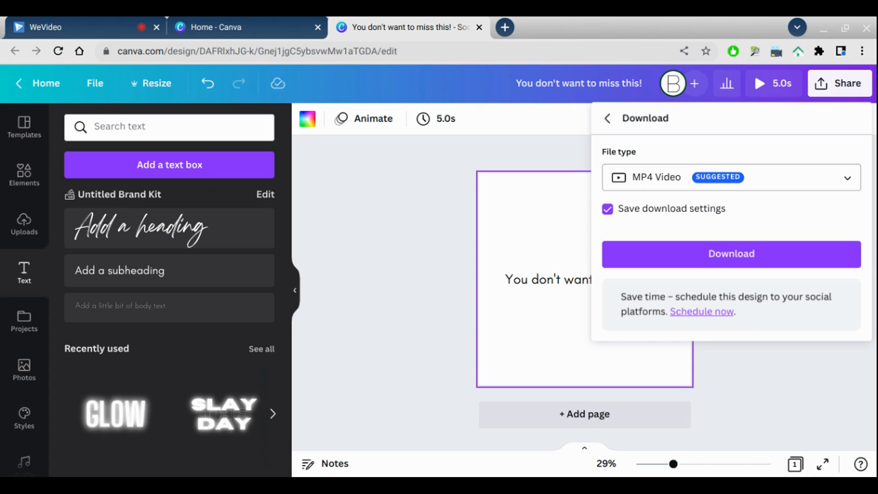
pyautogui.click(807, 190)
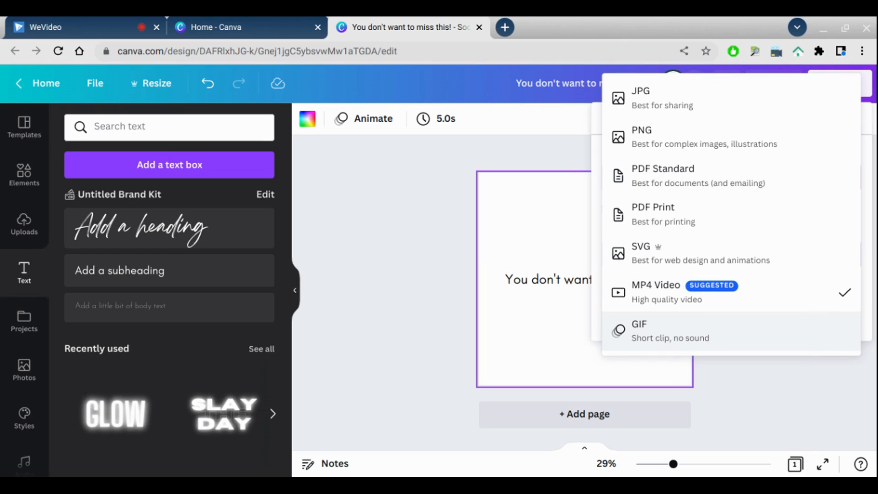
pyautogui.click(776, 302)
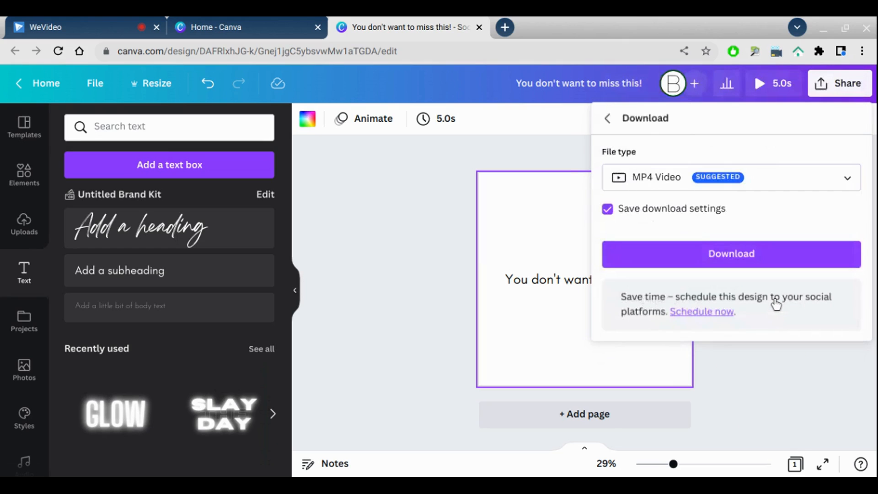
pyautogui.click(777, 261)
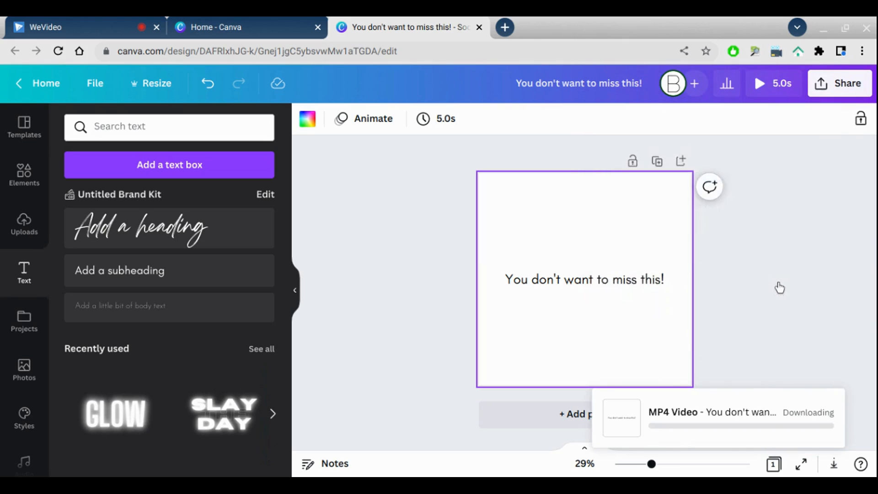